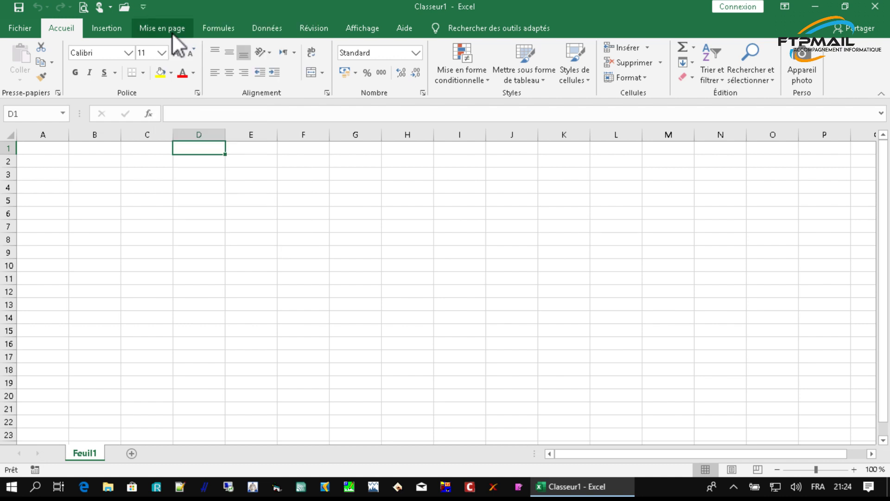
- Remove the Ouvrir command from the Quick Access Toolbar
left_click(143, 7)
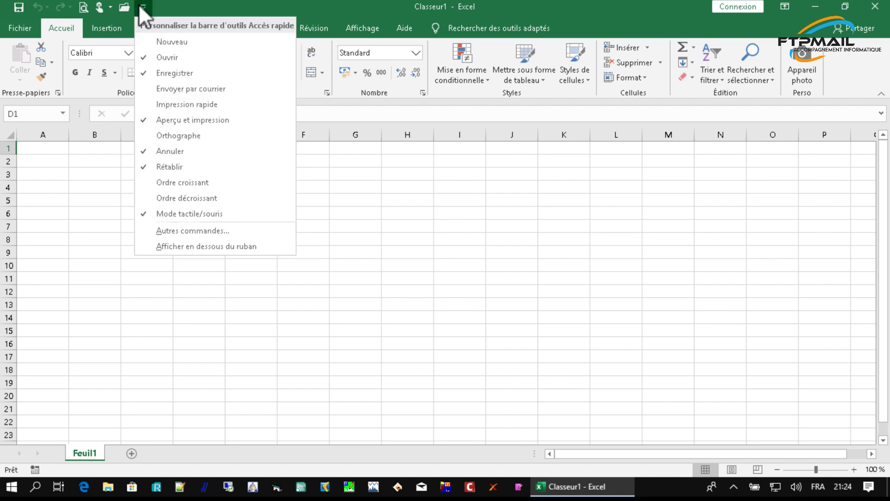
left_click(149, 56)
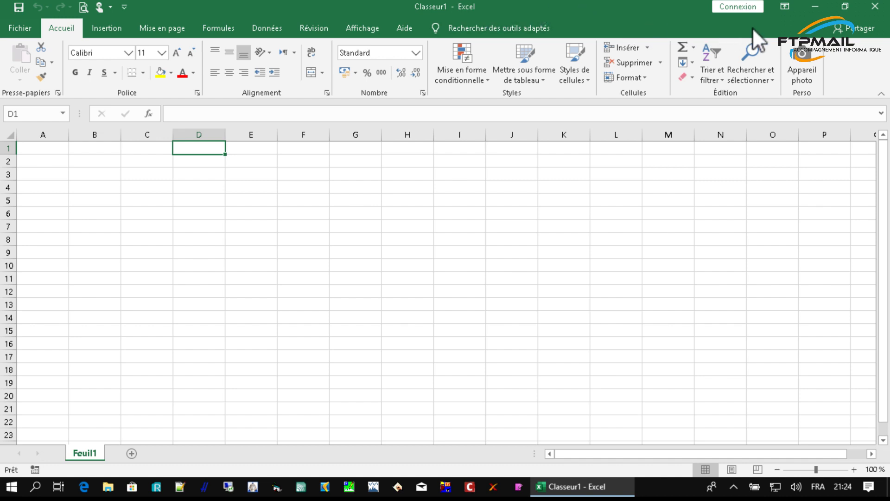
- Minimize and reopen the workbook window, reduce it to a smaller resized window, and maximize it again
left_click(815, 7)
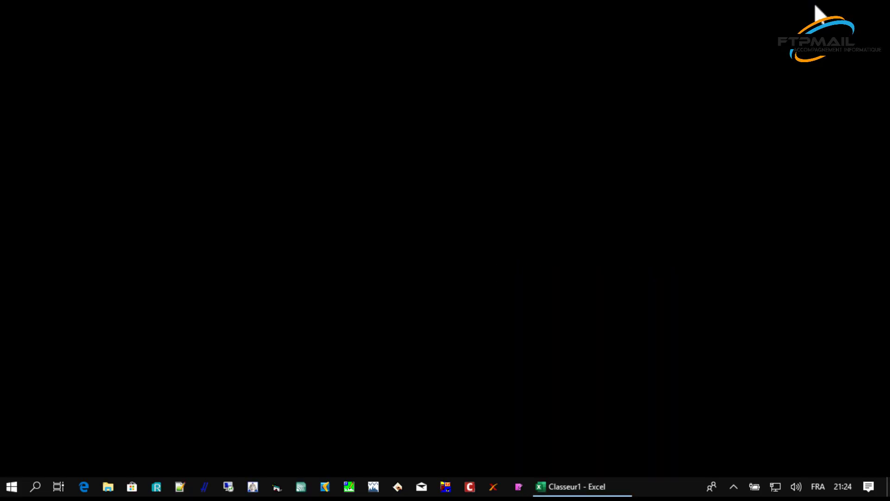
left_click(579, 491)
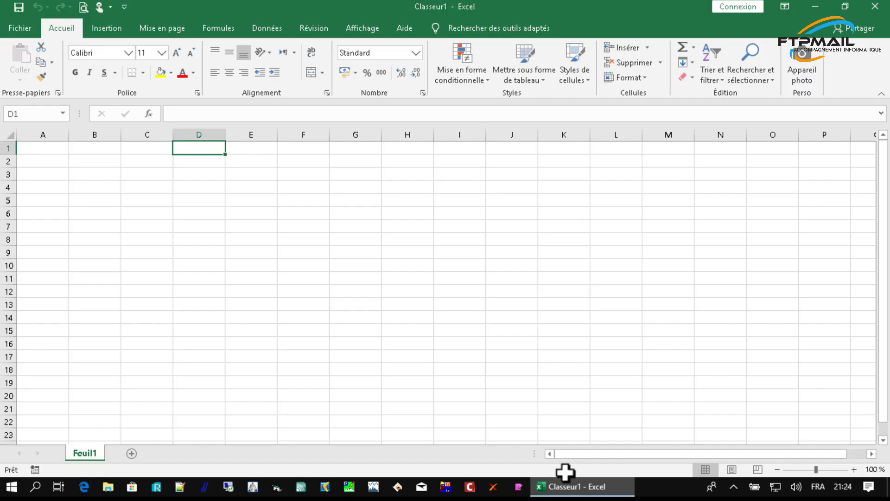
left_click(845, 6)
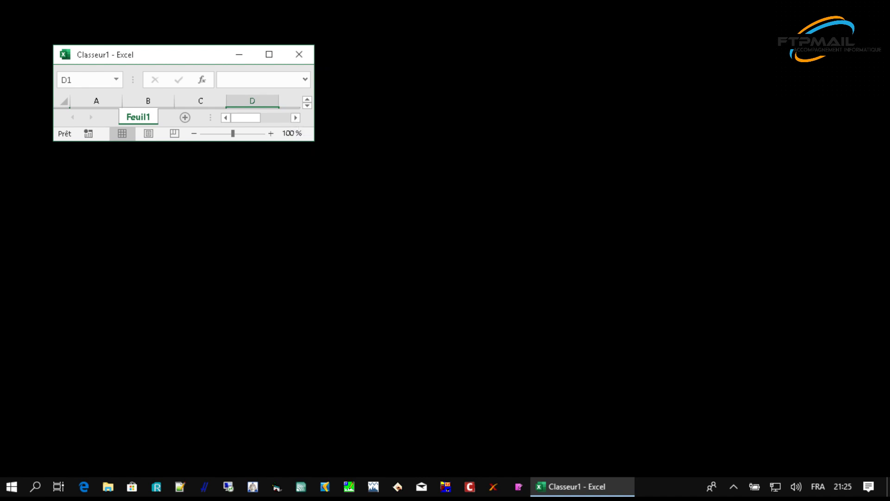
left_click_drag(312, 138, 403, 400)
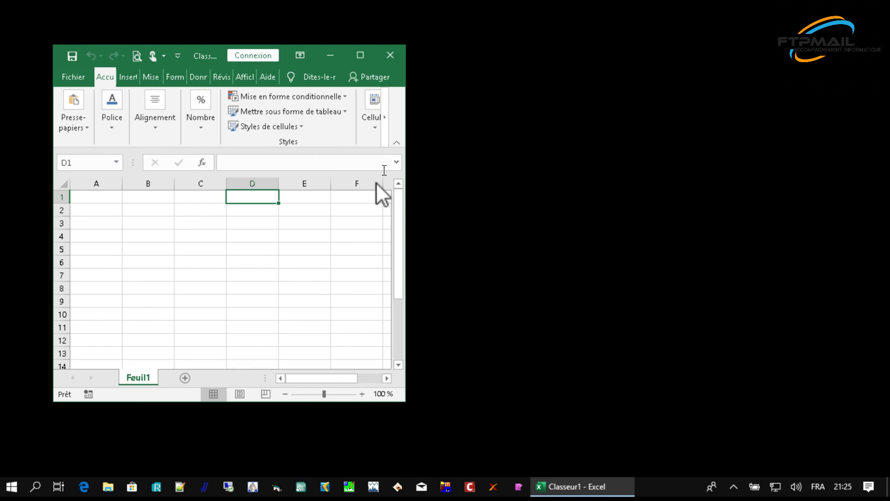
left_click(355, 53)
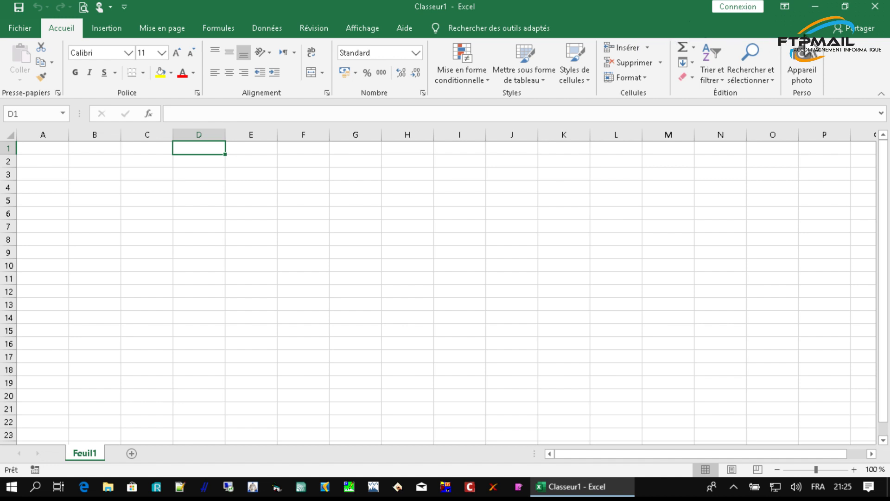
- Close Excel, relaunch it by running the excel command, and open a new blank workbook
left_click(876, 6)
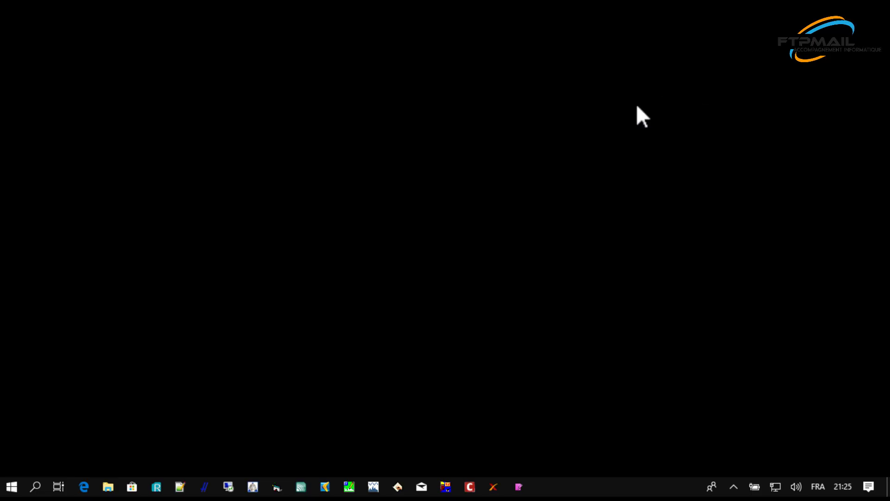
key("super+r")
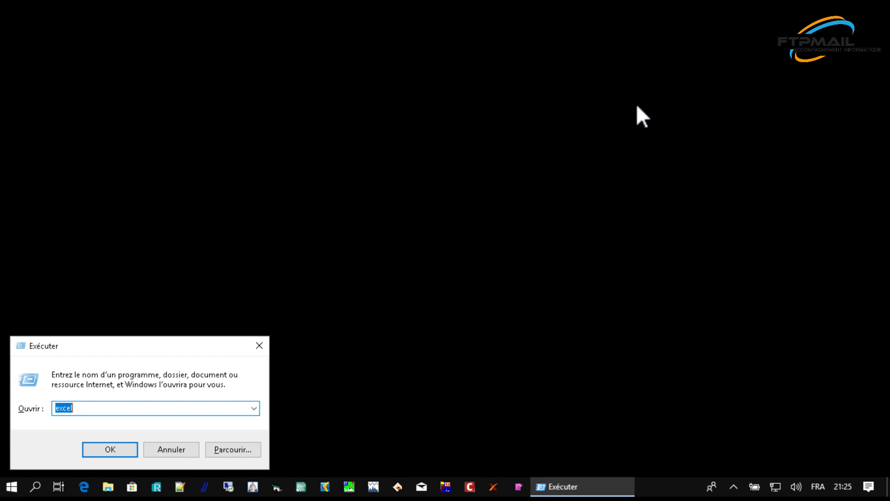
key("Return")
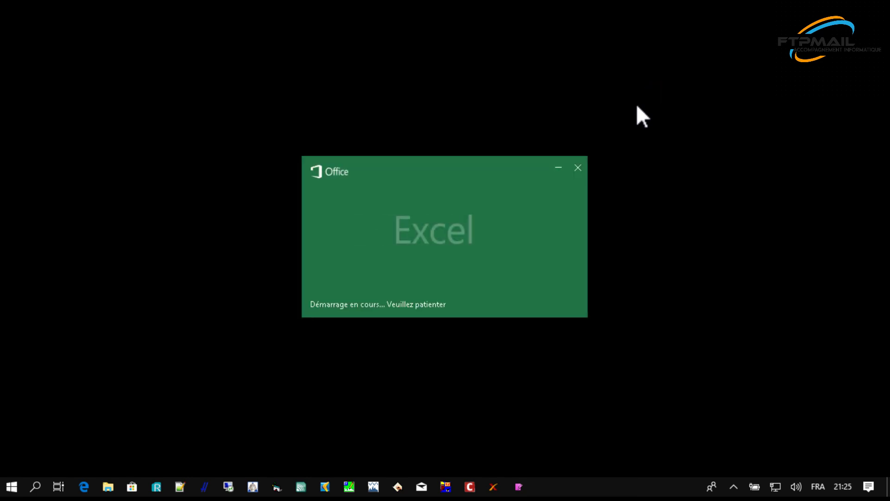
left_click(180, 147)
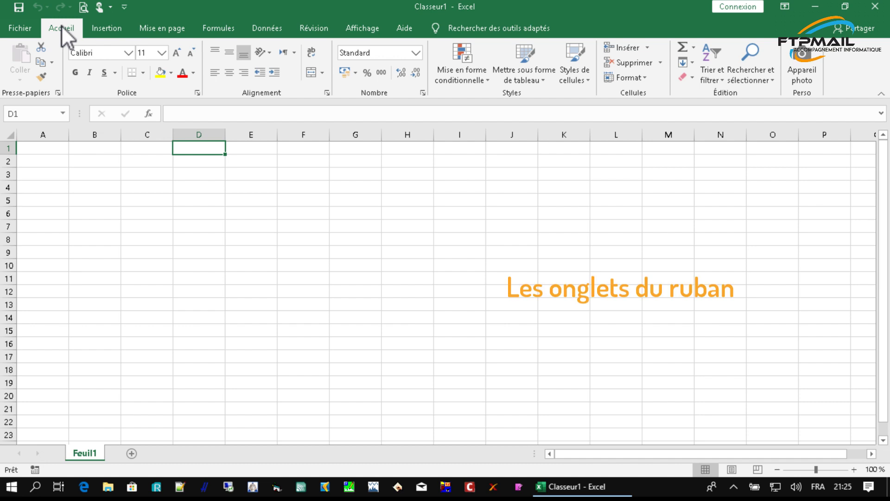
- Review the Insertion, Mise en page, Formules, Données, Révision and Affichage commands in turn, and return to the Accueil commands
left_click(97, 33)
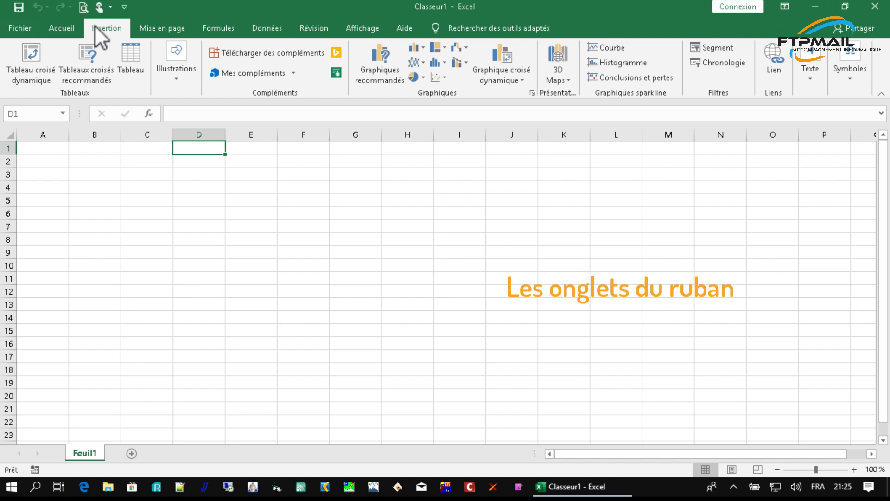
left_click(155, 27)
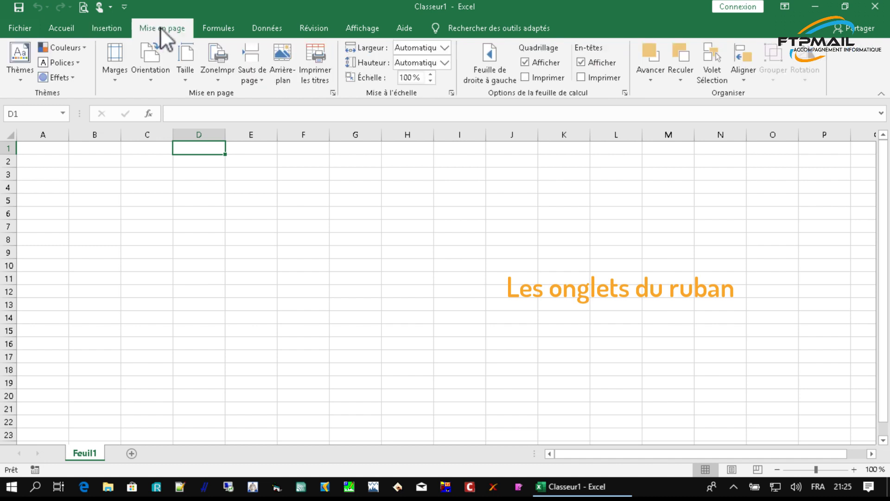
left_click(221, 27)
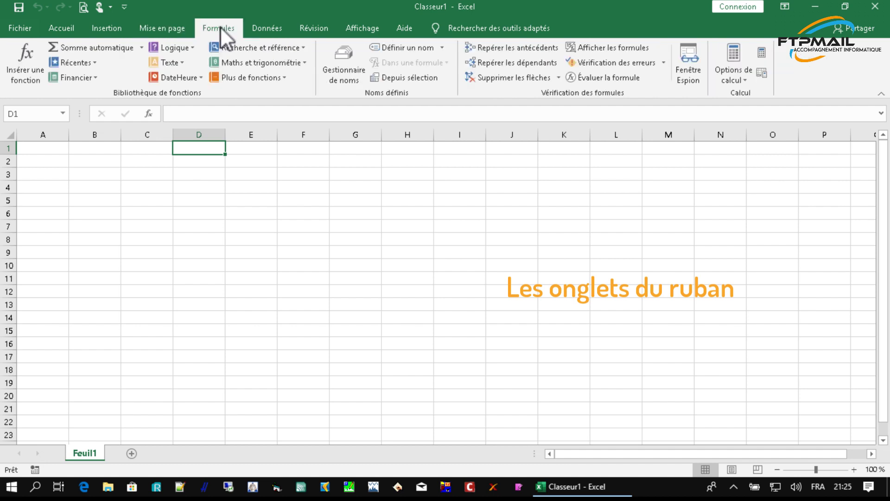
left_click(262, 26)
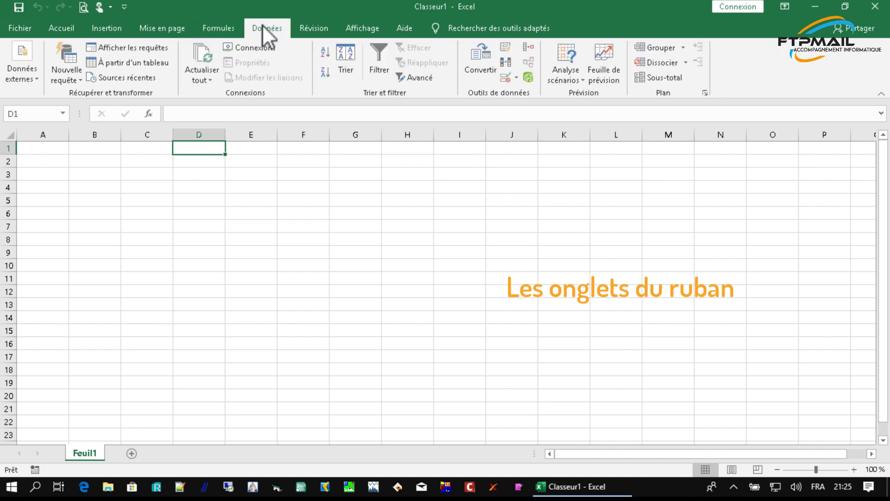
left_click(305, 31)
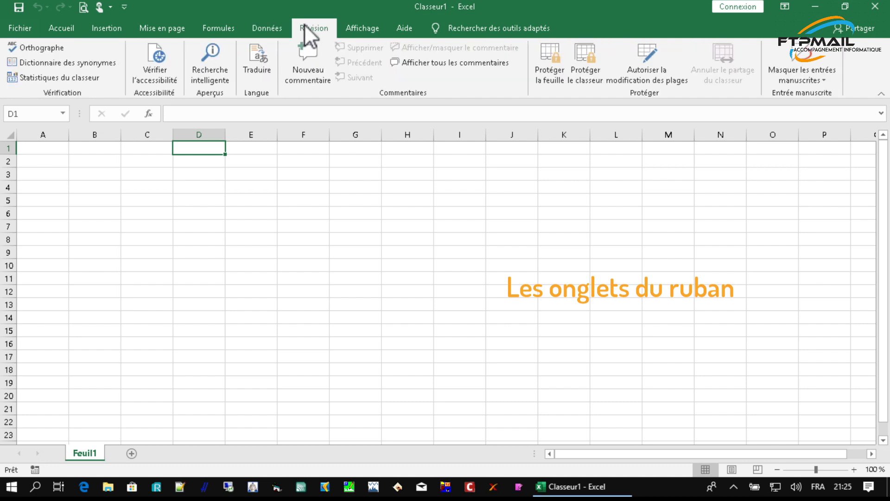
left_click(363, 23)
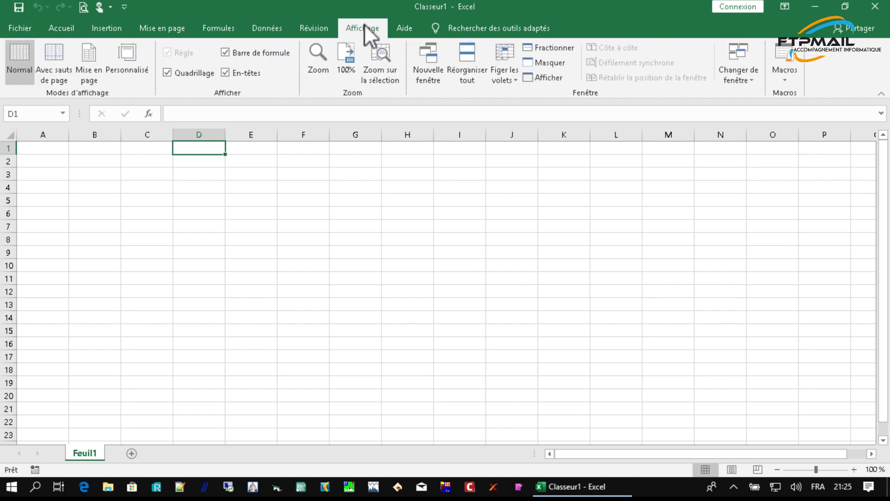
left_click(52, 27)
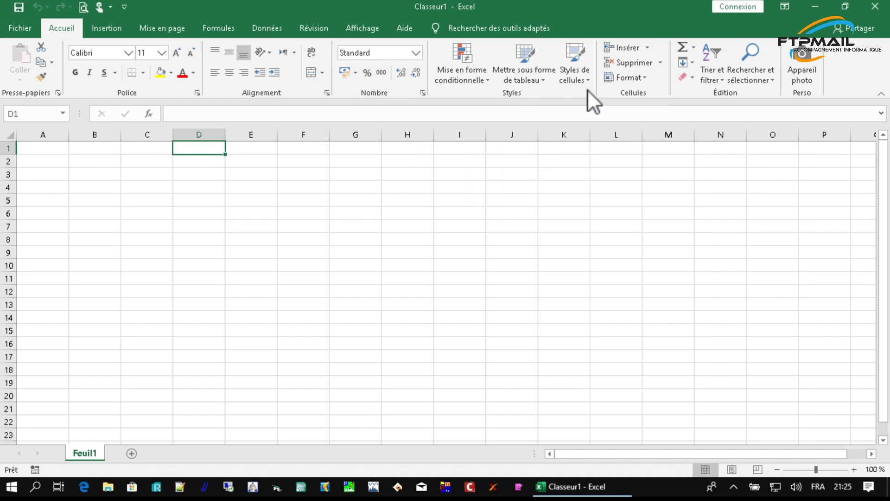
- Examine the cell reference and formula entry of D1, and highlight the grid range A1:P21 before selecting cell F13
left_click(57, 112)
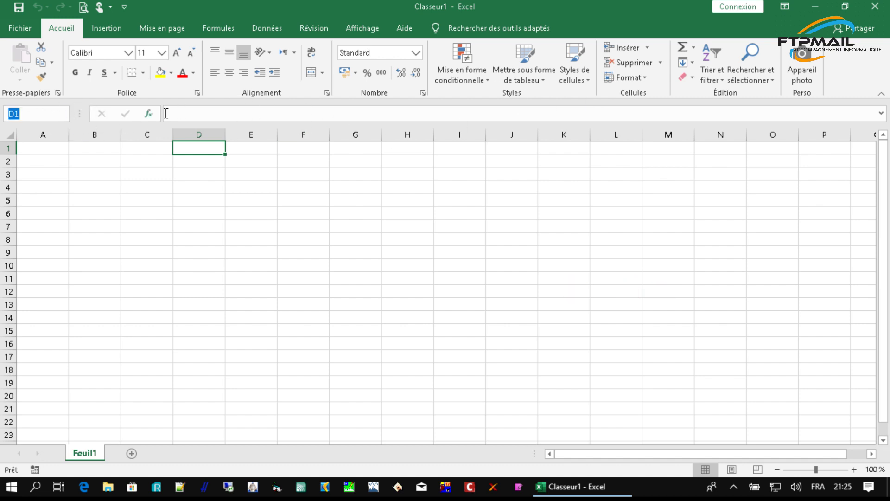
left_click(194, 112)
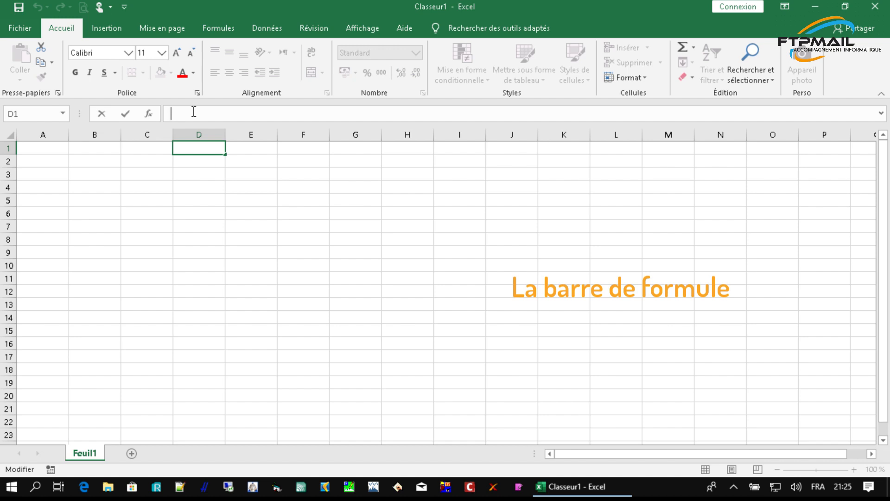
left_click(70, 170)
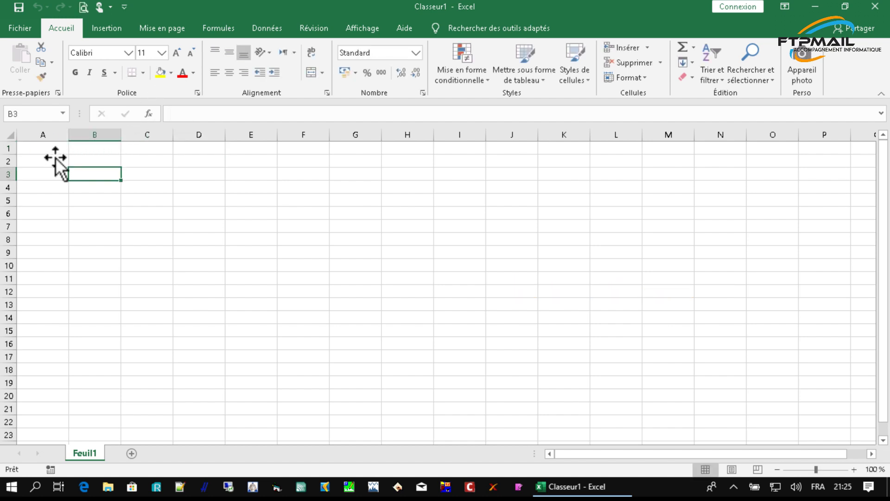
left_click_drag(33, 147, 786, 391)
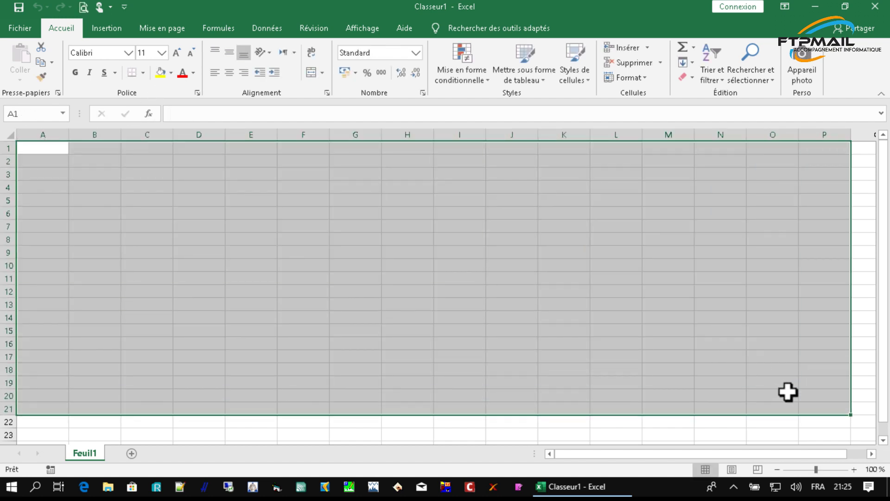
left_click(278, 300)
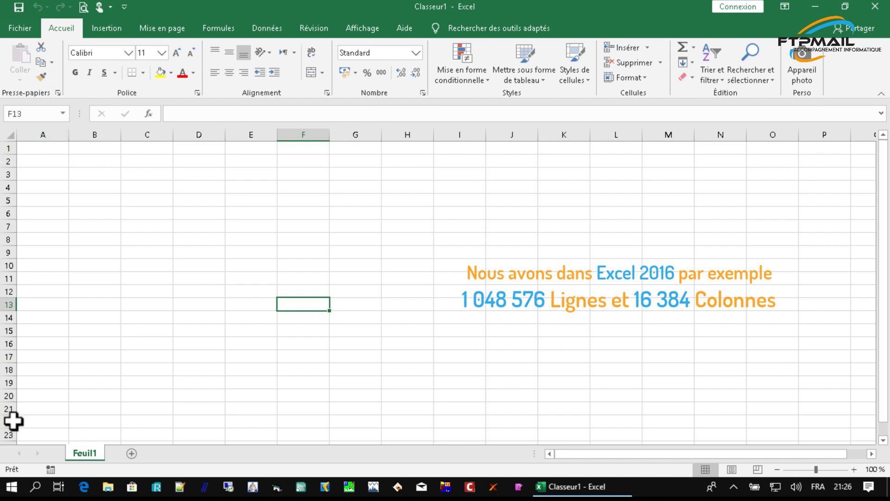
- Select row 1, move to B1, and extend the selection to the sheet's last column and last row
left_click(22, 135)
key("shift+space")
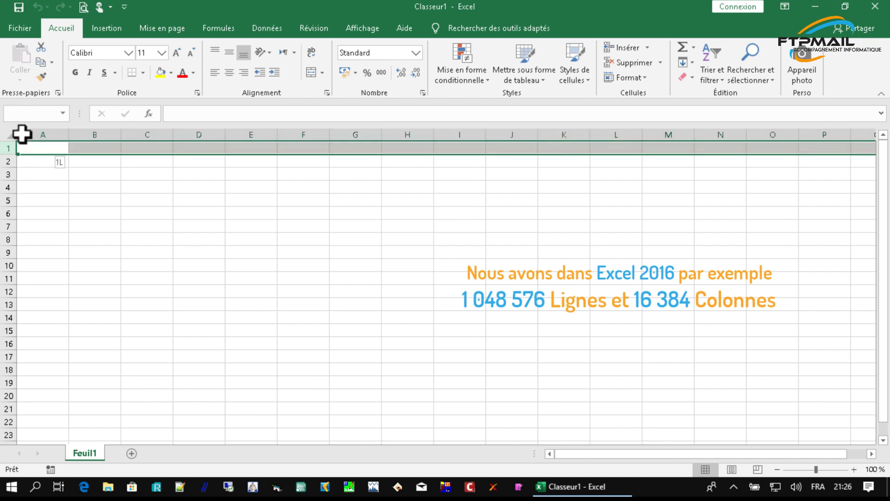
key("Right")
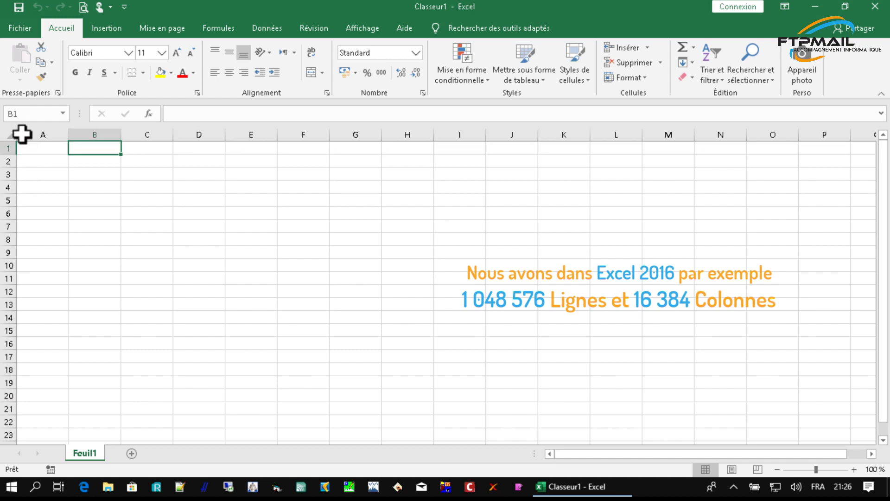
key("ctrl+shift+Right")
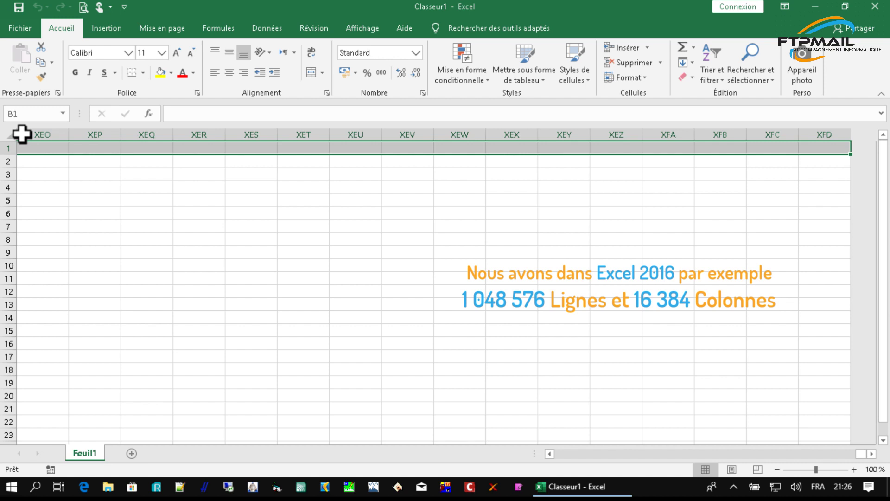
key("ctrl+shift+Down")
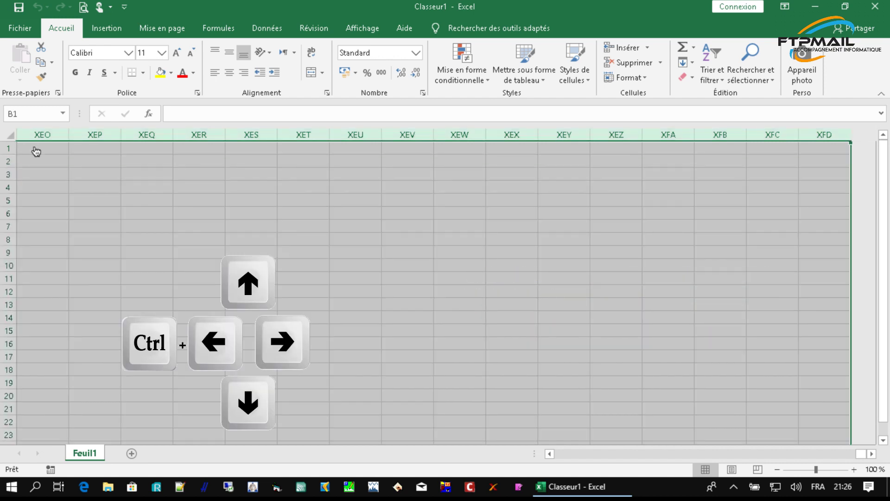
- Return to C1, select column C, and extend a selection from C2 down to the sheet's last row
key("ctrl+Left")
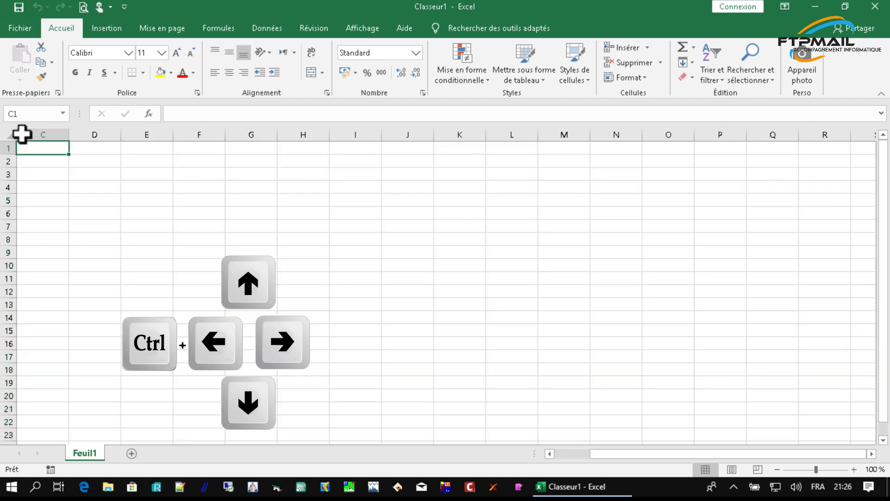
key("ctrl+shift+Down")
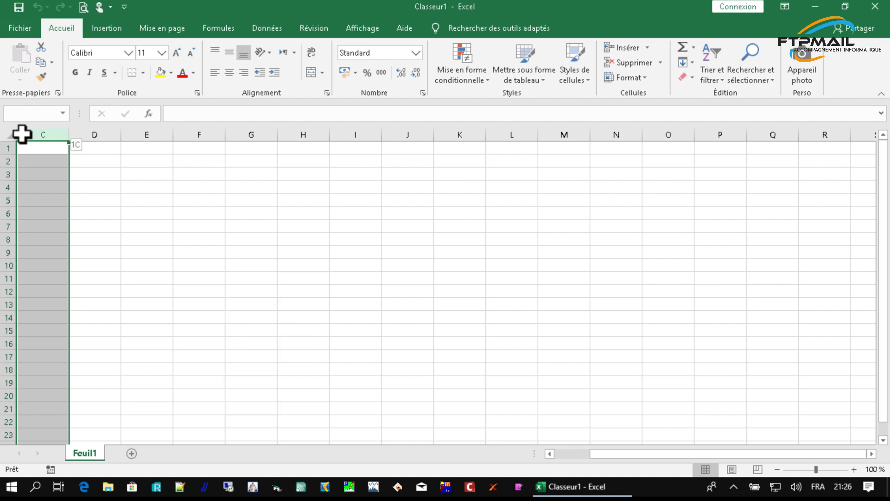
key("Down")
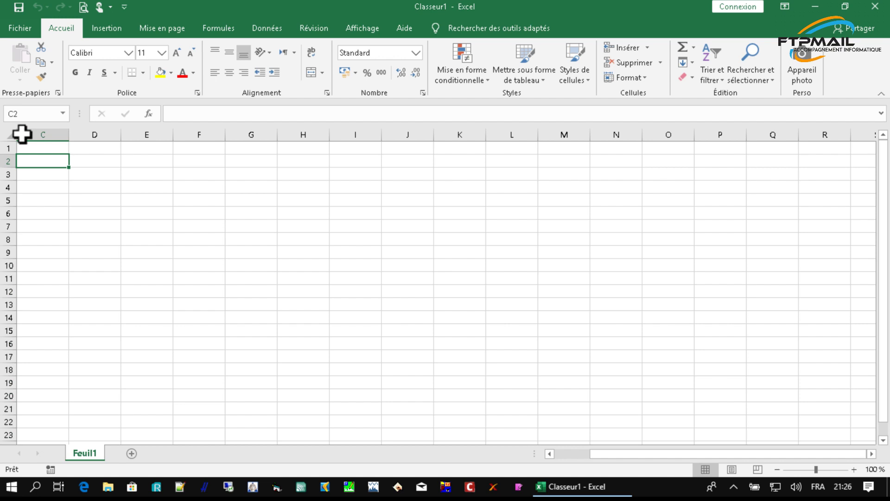
key("ctrl+shift+Down")
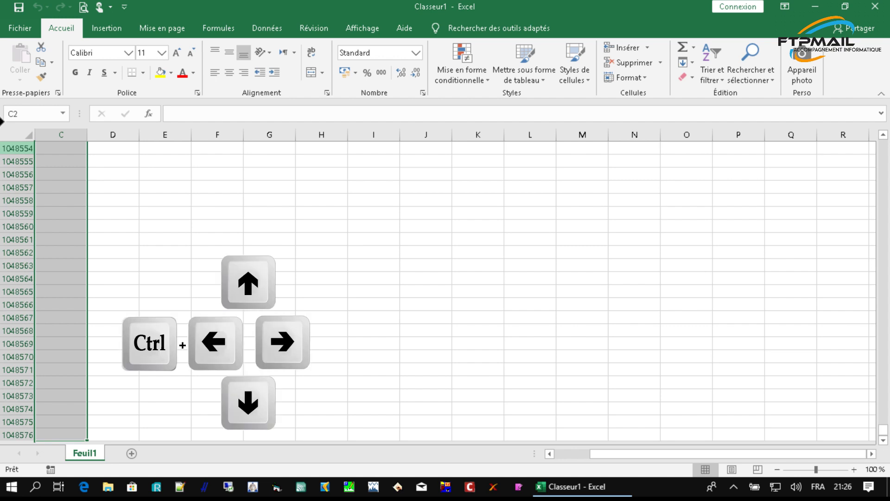
- Jump to cell A1 by entering its reference
left_click(37, 113)
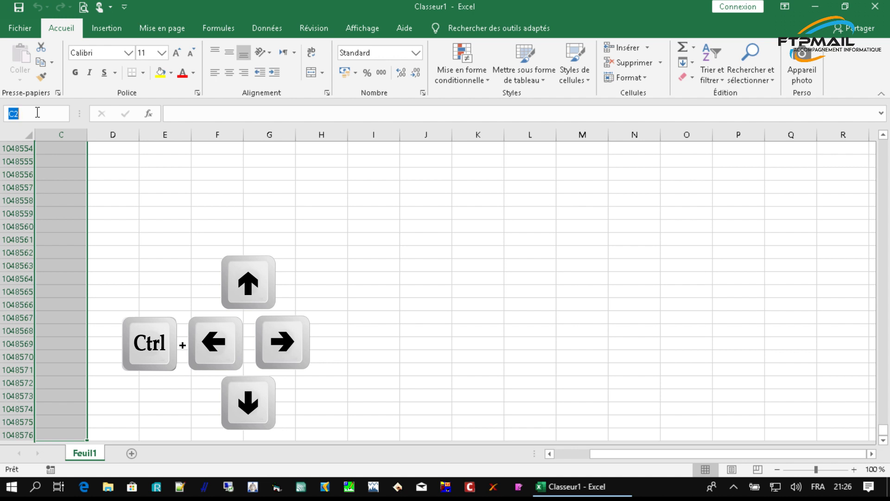
type("A1")
key("Return")
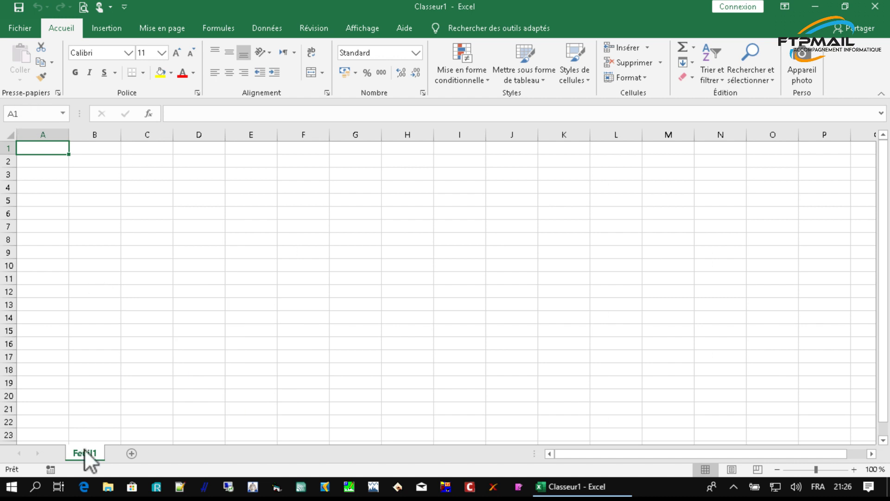
- Add two new worksheets after Feuil1
left_click(132, 452)
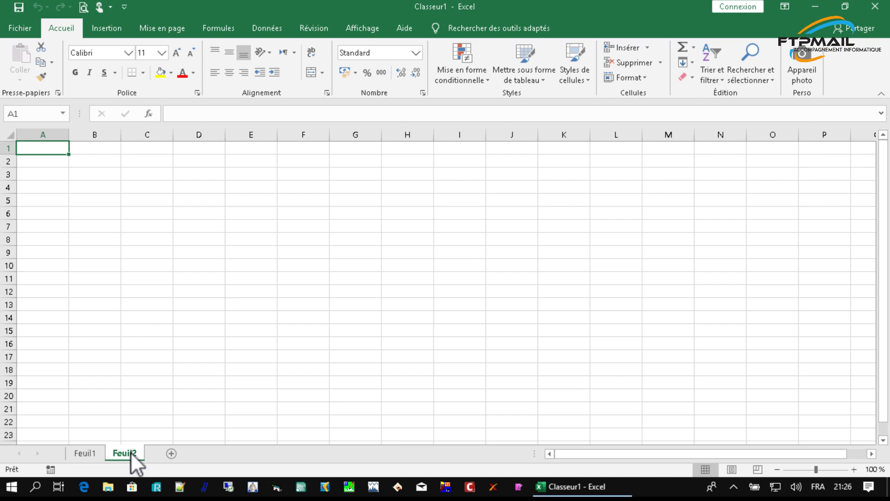
left_click(167, 451)
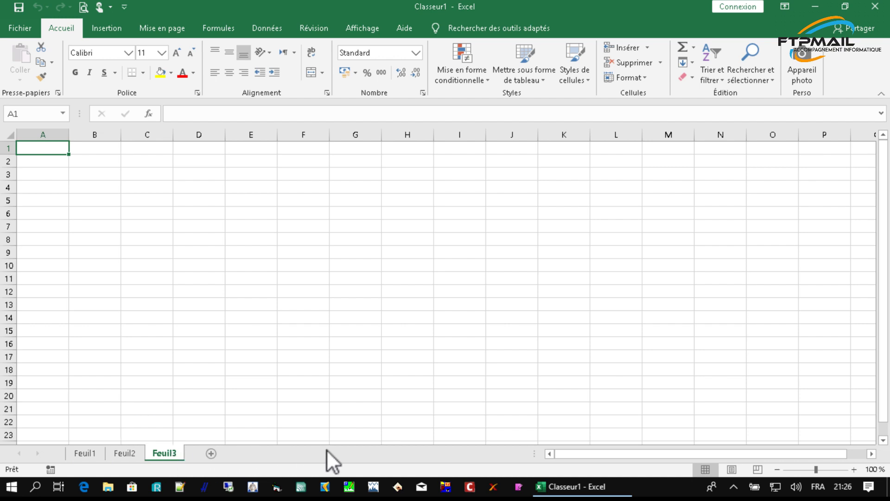
- Switch to the Feuil1 worksheet and scroll it sideways and back to column A, as well as vertically
left_click(81, 451)
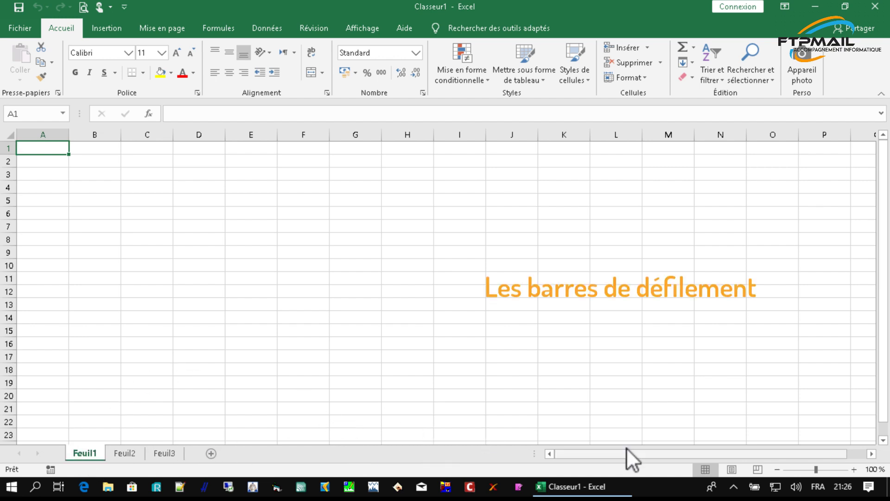
left_click(869, 454)
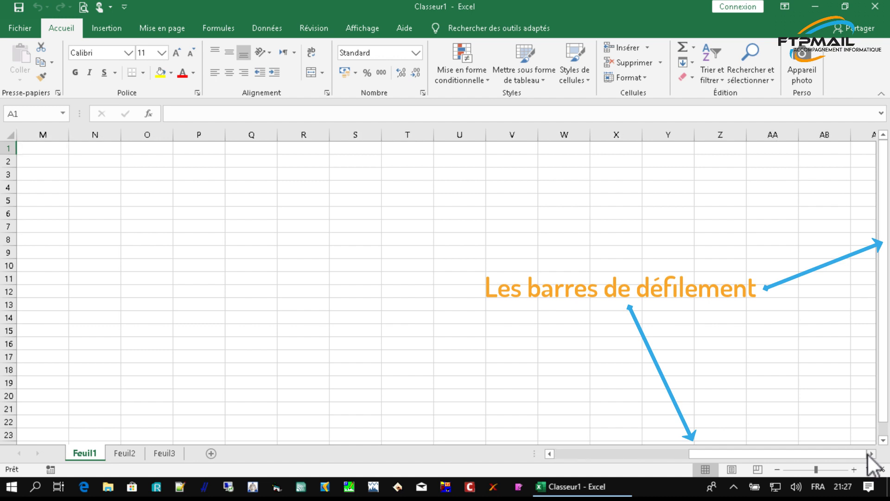
left_click_drag(844, 455, 669, 460)
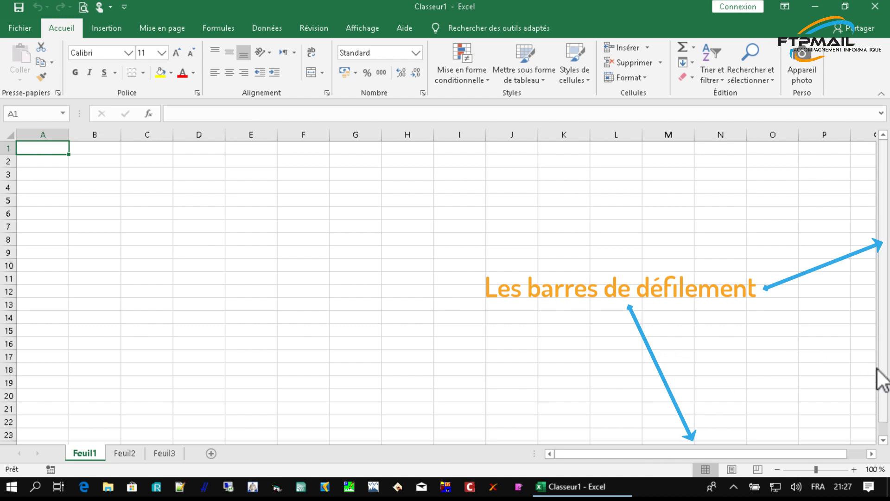
left_click_drag(881, 438, 881, 241)
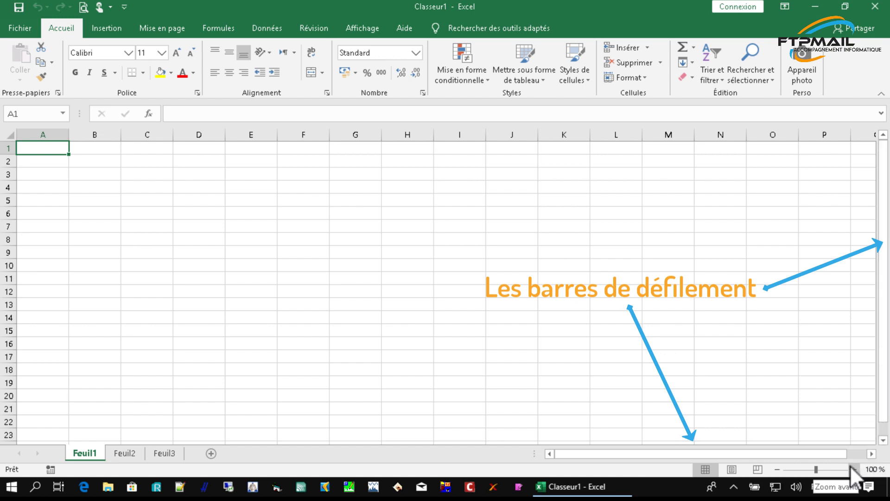
- Zoom the worksheet out to 70%
left_click(775, 465)
left_click(775, 465)
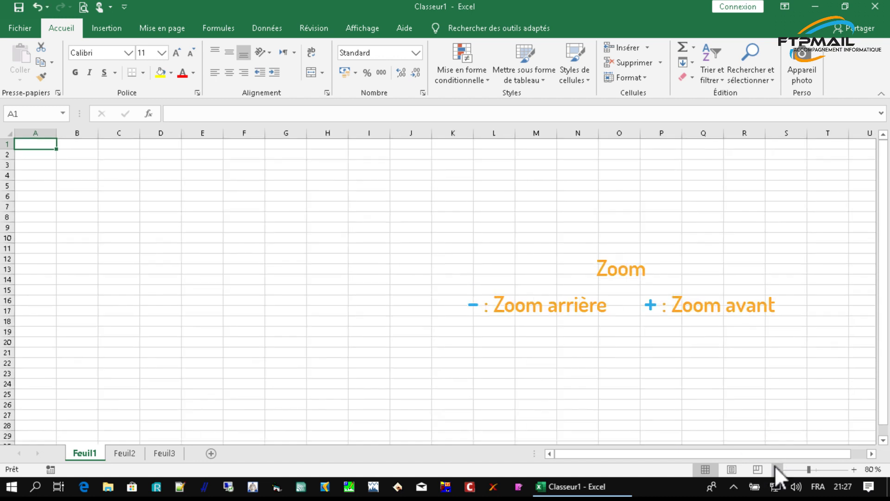
left_click(775, 466)
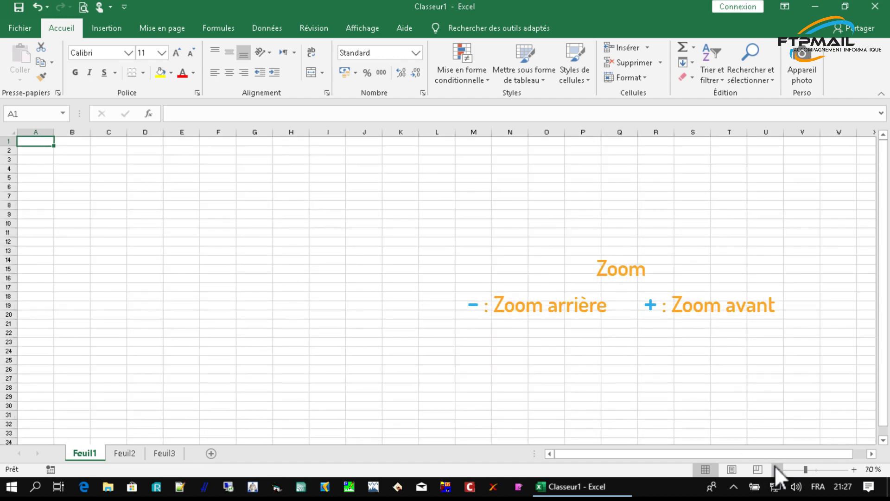
- Zoom the worksheet in step by step to 140%
left_click(853, 469)
left_click(853, 469)
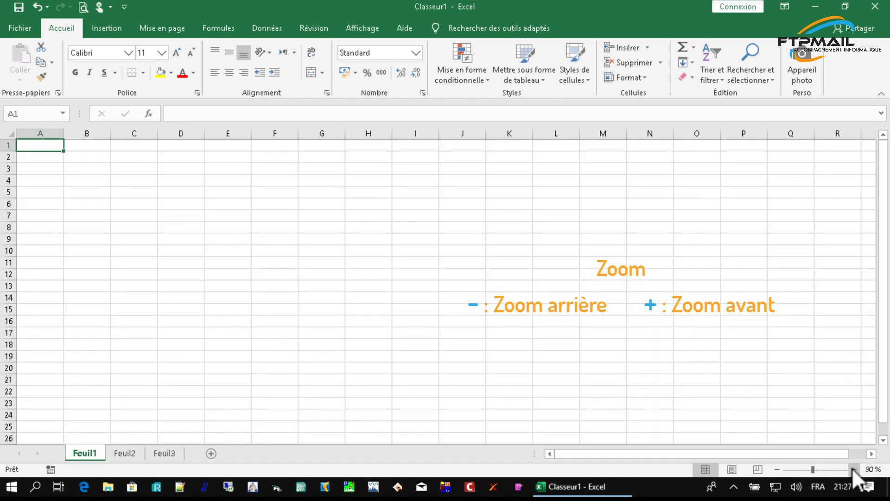
left_click(853, 470)
left_click(853, 469)
left_click(853, 469)
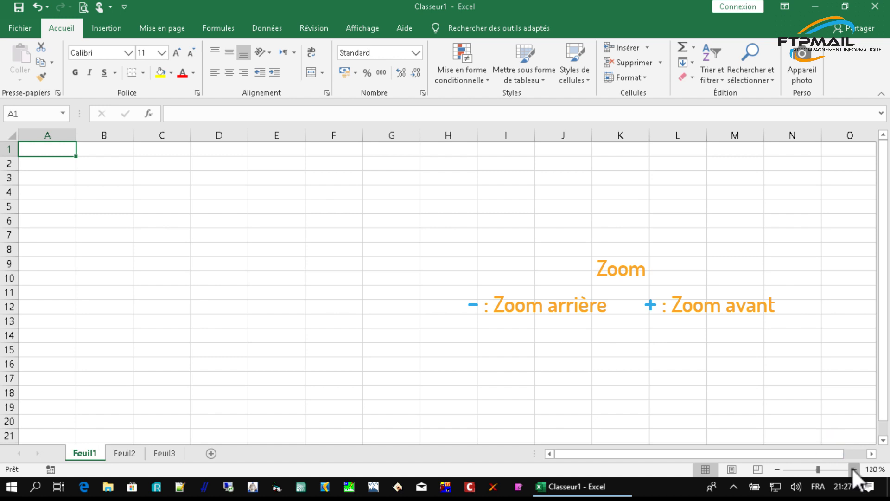
left_click(853, 469)
left_click(853, 470)
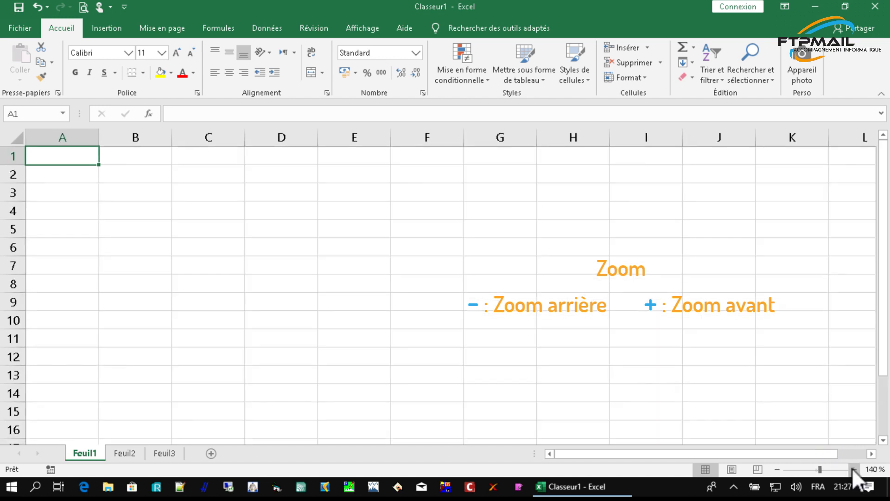
- Reduce the worksheet's zoom level to 110%
left_click(775, 465)
left_click(774, 465)
left_click(775, 465)
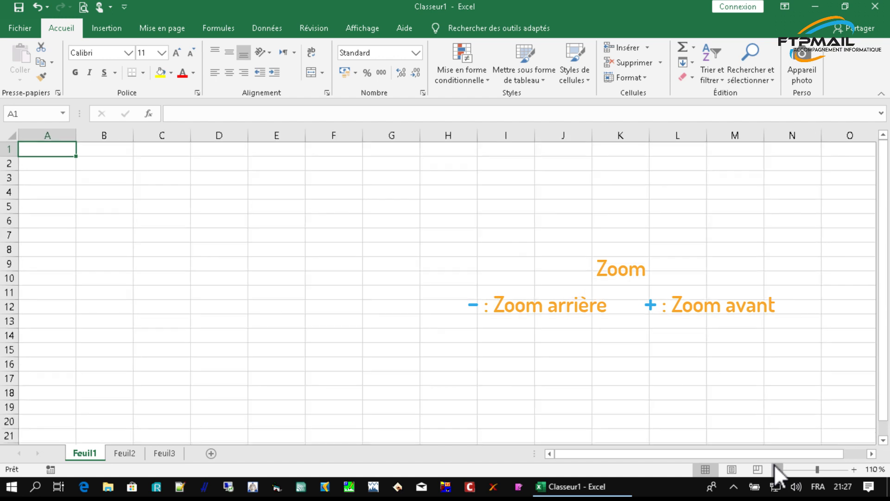
- View Feuil1 in the Page Layout and Page Break Preview display modes and return to Normal view
left_click(730, 467)
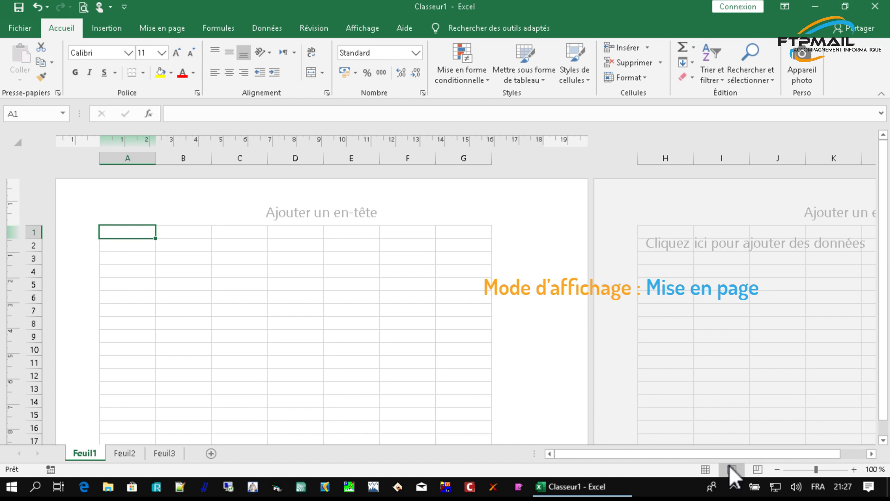
left_click(756, 466)
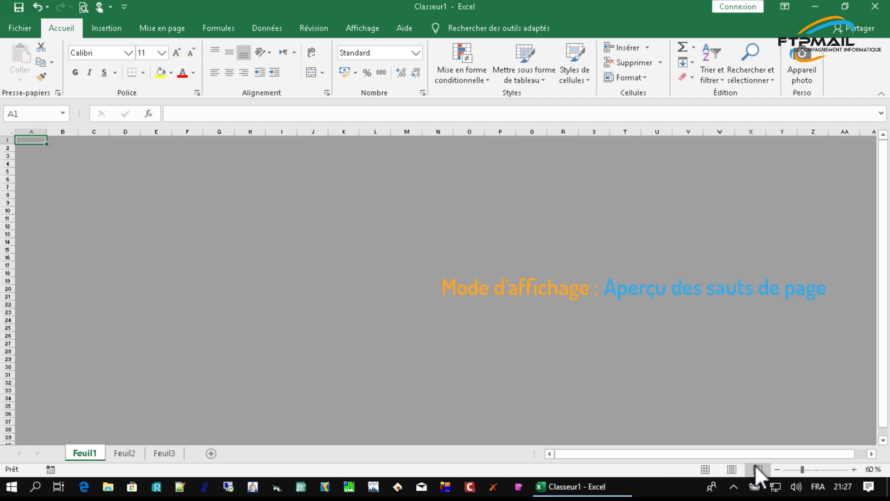
left_click(704, 470)
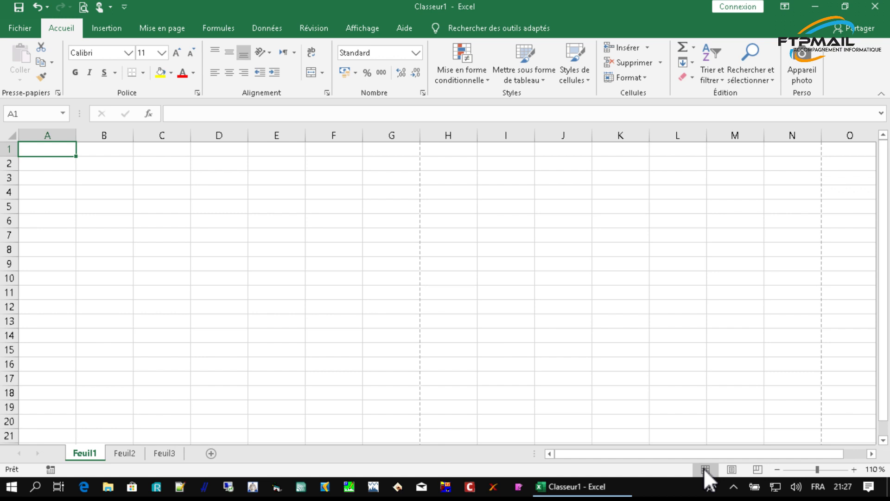